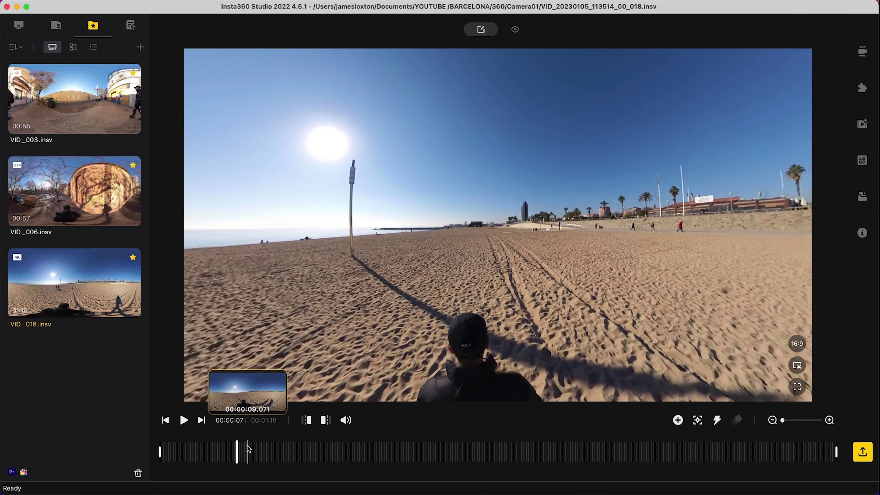
# Add a keyframe at 8 seconds with the view tilted down over the walking man, at pan 18.2° and tilt -49.2°.
pyautogui.click(241, 451)
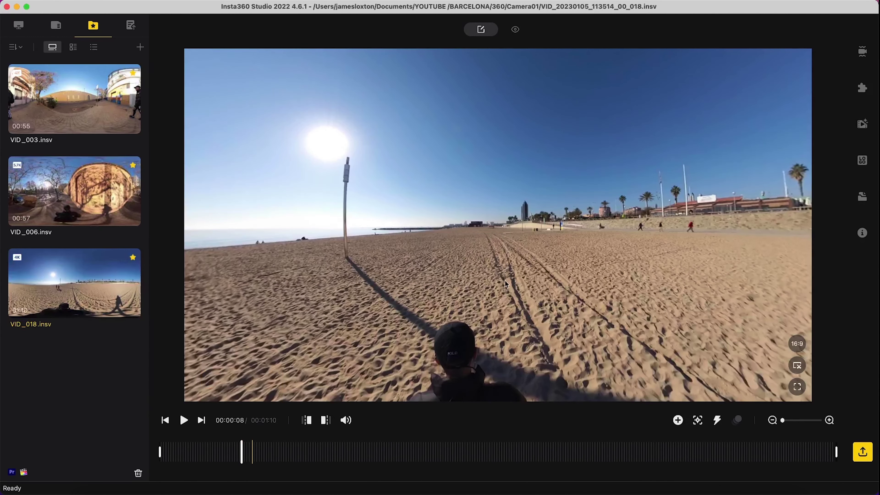
pyautogui.moveTo(442, 320); pyautogui.dragTo(482, 203)
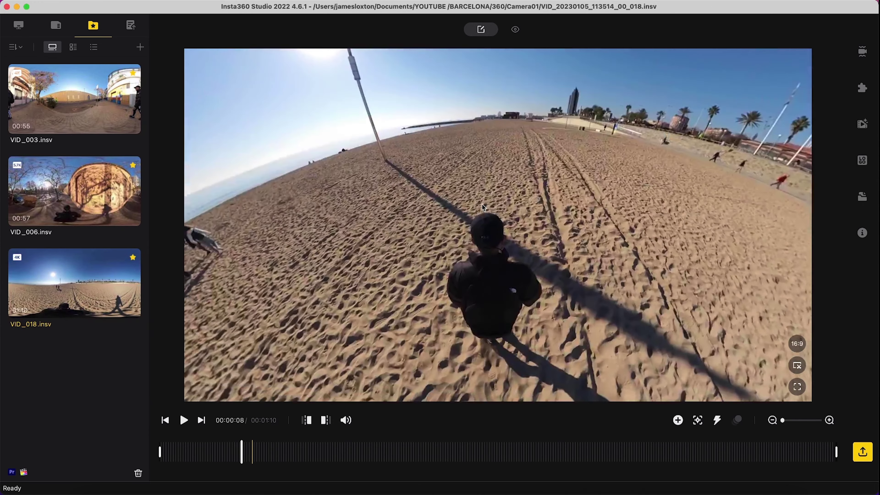
pyautogui.moveTo(504, 242); pyautogui.dragTo(517, 221)
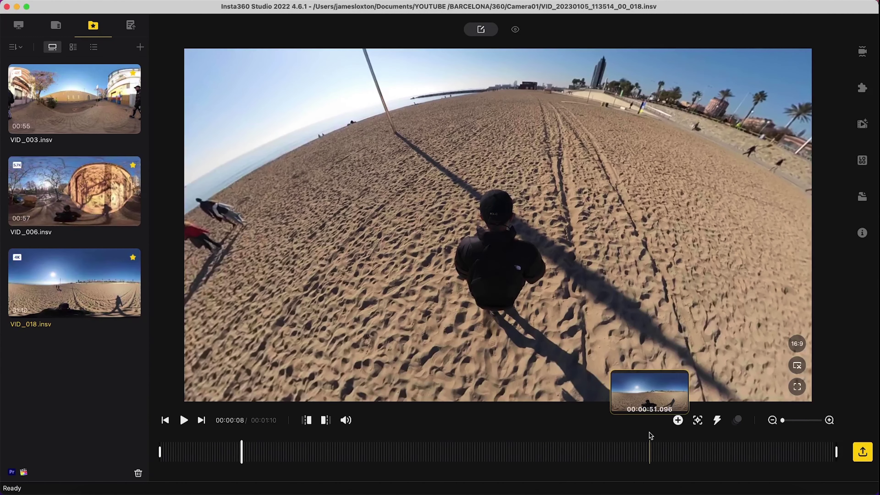
pyautogui.click(678, 420)
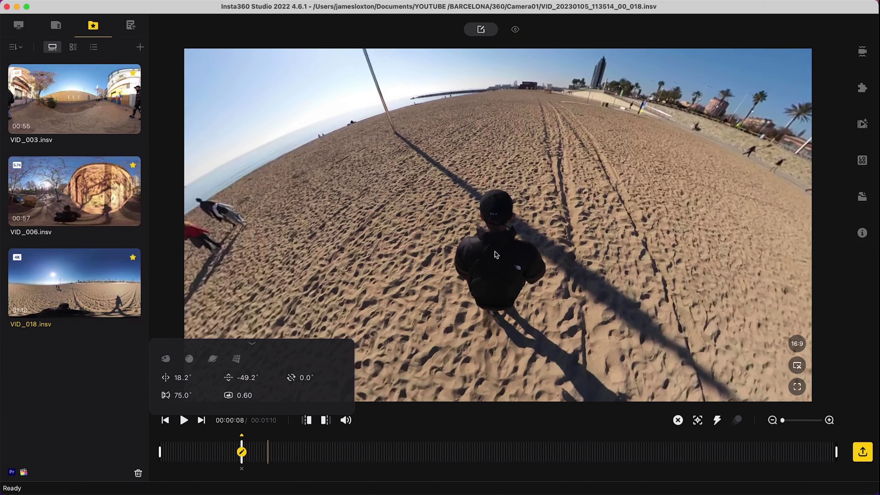
# Add a second keyframe at 11 seconds, give it the Tiny Planet view and reduce its field of view to 114.6°.
pyautogui.click(264, 450)
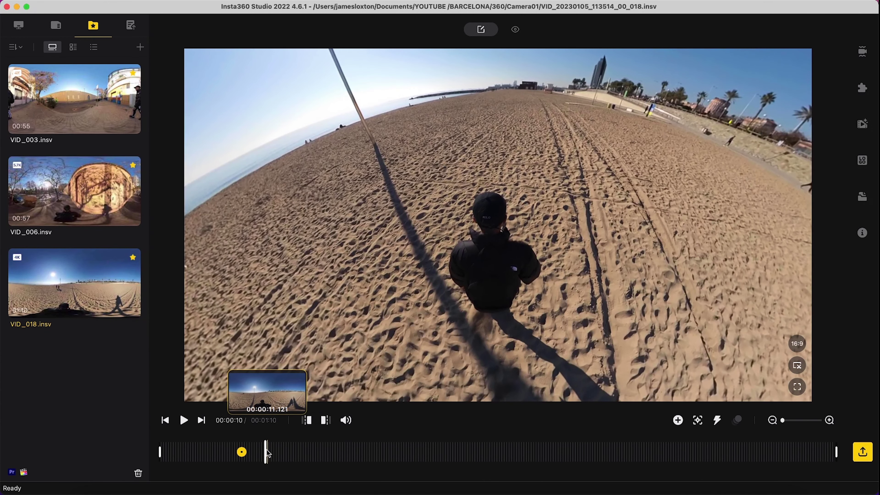
pyautogui.click(266, 449)
pyautogui.click(678, 420)
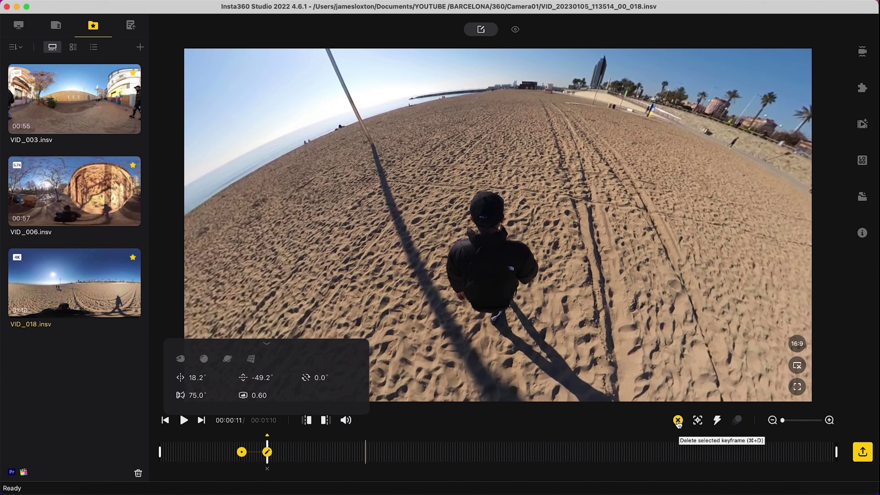
pyautogui.click(228, 360)
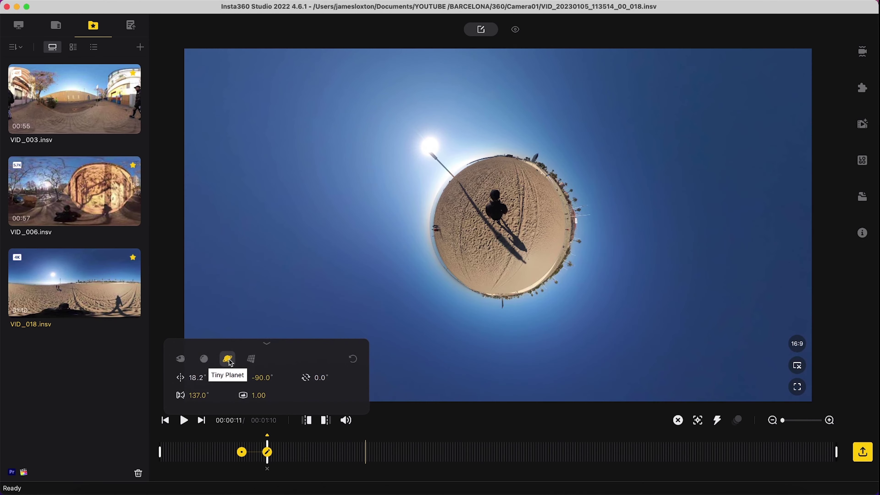
pyautogui.moveTo(194, 396); pyautogui.dragTo(86, 377)
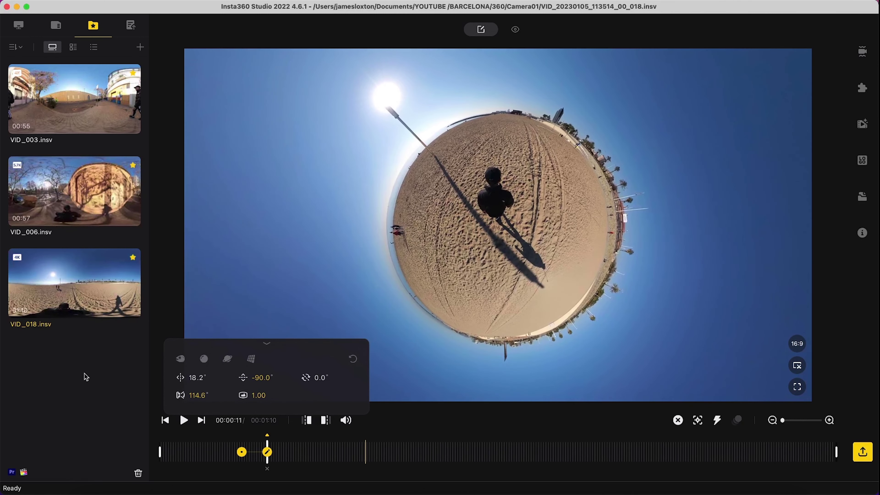
# Preview the transition, shift the Tiny Planet keyframe to about 14 seconds for a slower change, and play it again.
pyautogui.click(242, 445)
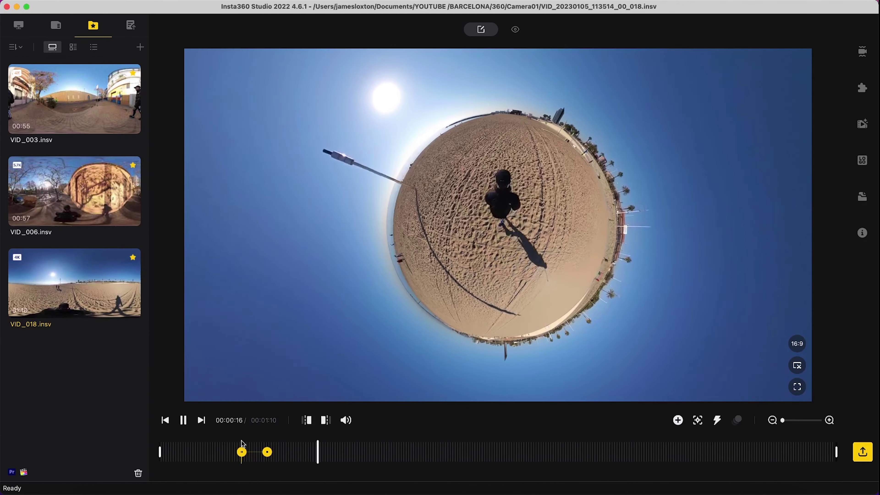
pyautogui.press('space')
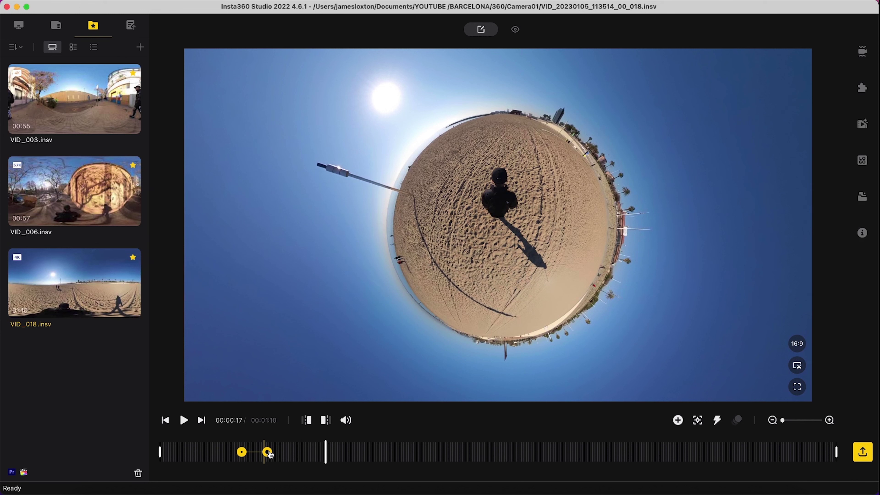
pyautogui.moveTo(270, 454); pyautogui.dragTo(296, 454)
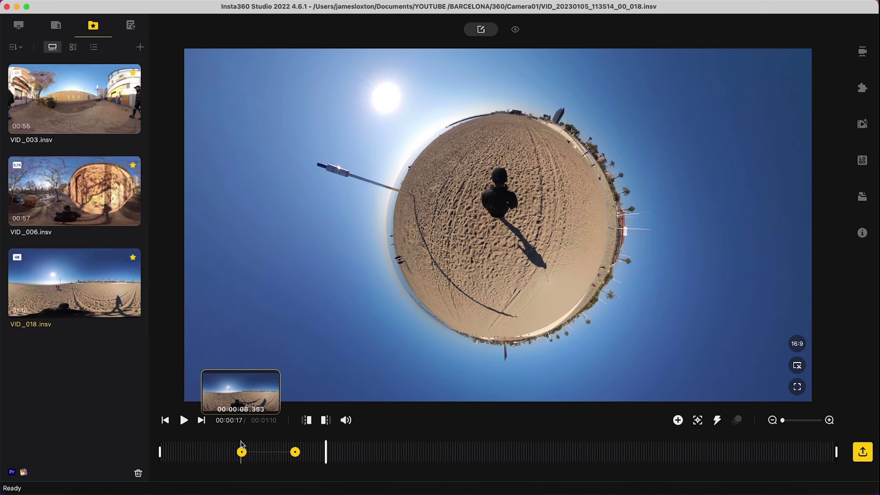
pyautogui.click(241, 452)
pyautogui.press('space')
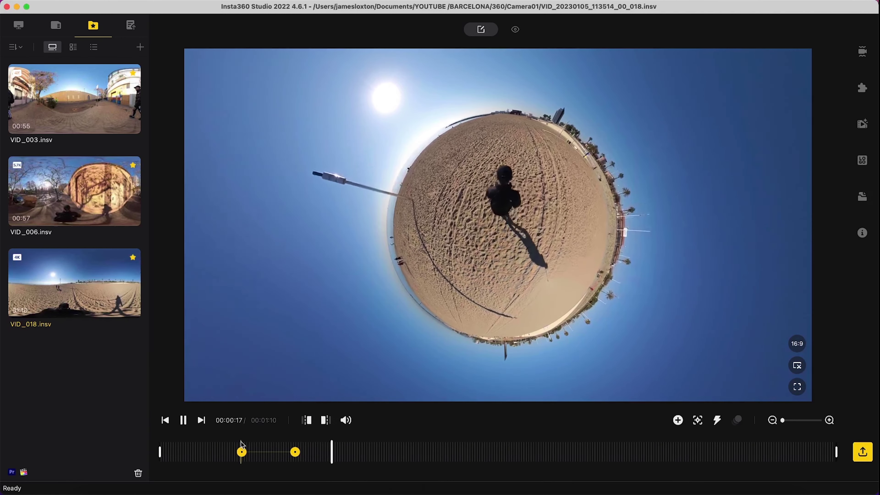
pyautogui.press('space')
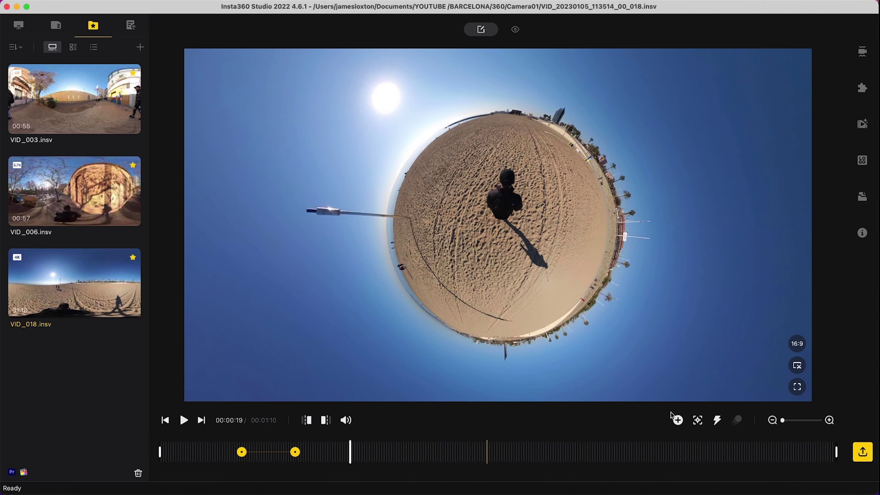
# Add a third keyframe at 19 seconds that returns to the normal view, reframed on the man at pan 6.6° and tilt -56.3°.
pyautogui.click(678, 420)
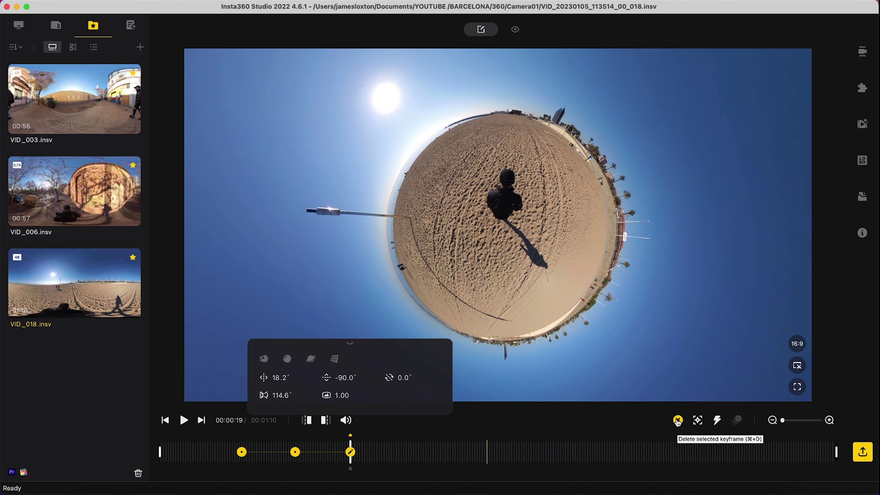
pyautogui.click(264, 359)
pyautogui.moveTo(538, 298); pyautogui.dragTo(533, 240)
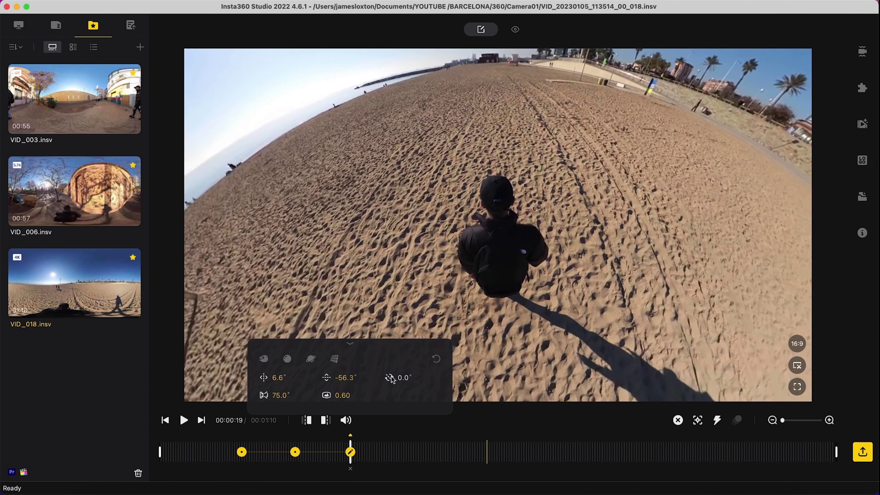
# Play back the transition out of the tiny planet, then the whole sequence from the first keyframe.
pyautogui.click(295, 445)
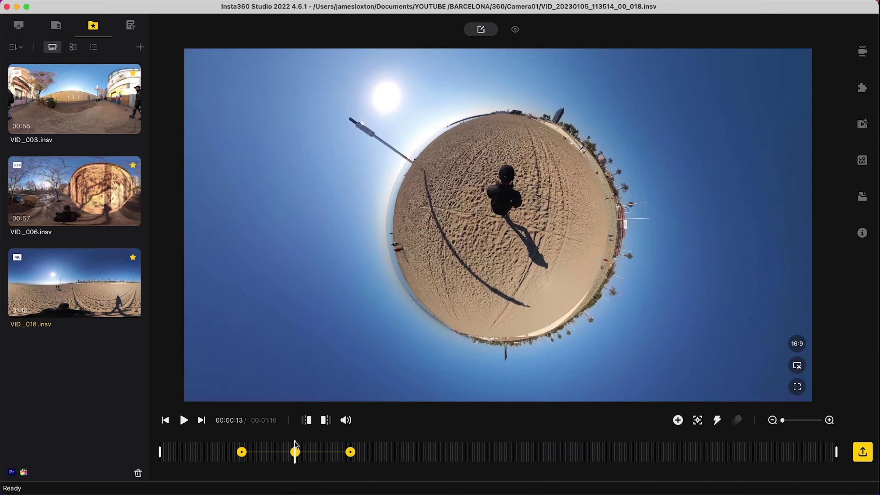
pyautogui.press('space')
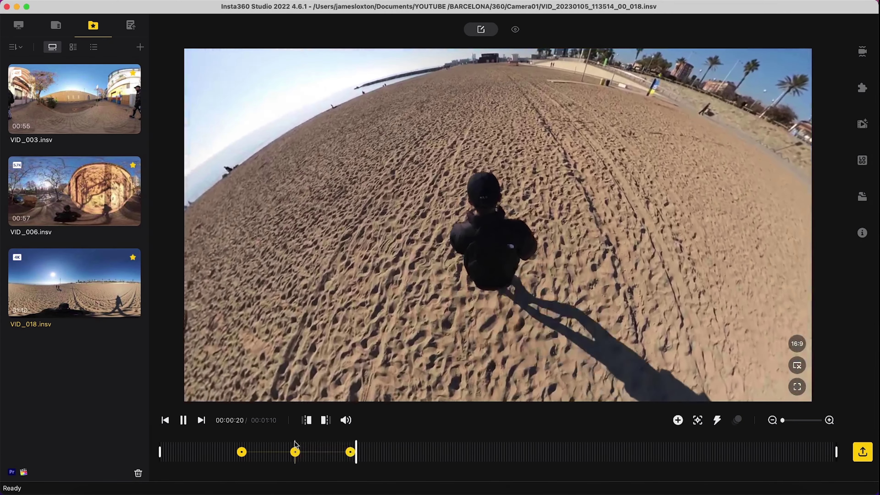
pyautogui.press('space')
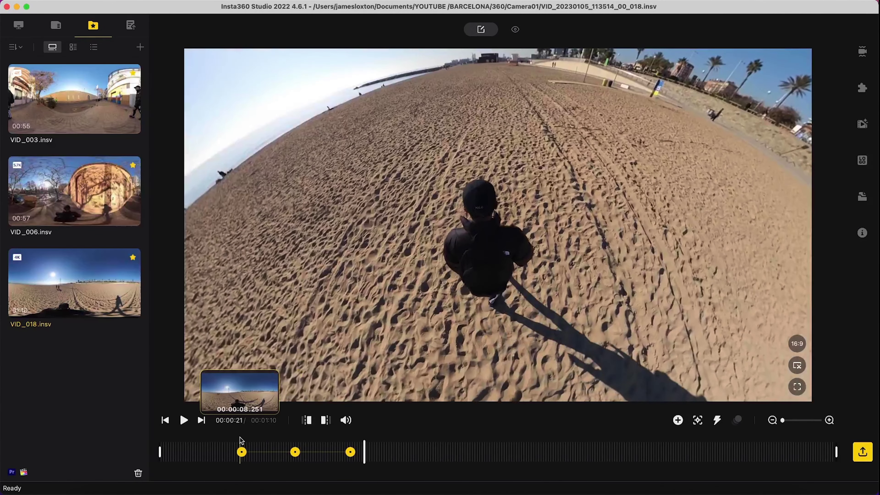
pyautogui.click(242, 448)
pyautogui.press('space')
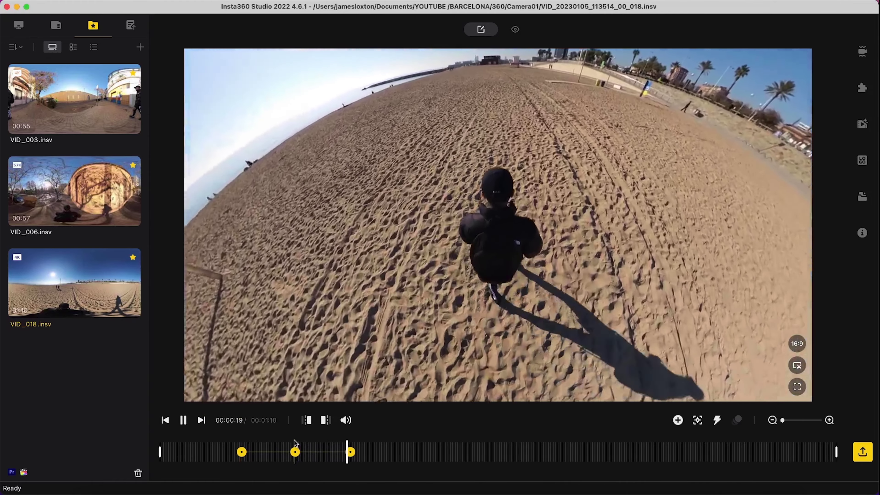
pyautogui.press('space')
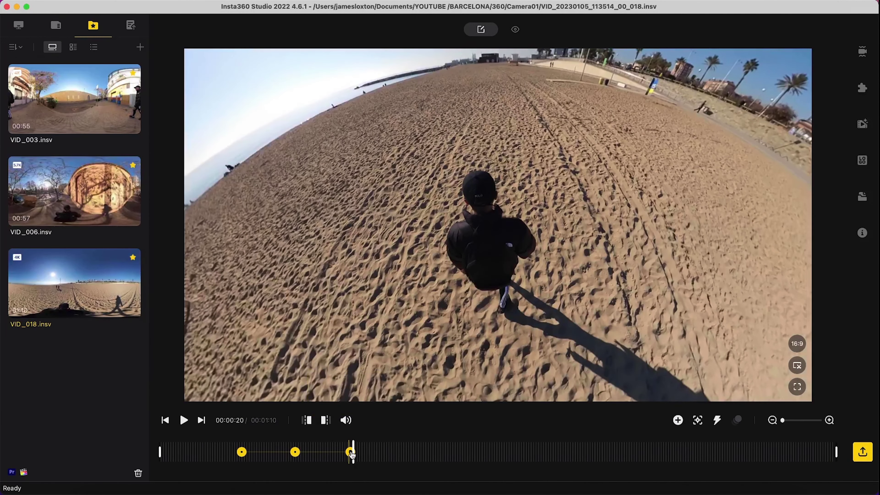
# Move the third keyframe to about 21 seconds, then delete it.
pyautogui.moveTo(352, 453)
pyautogui.mouseDown()
pyautogui.moveTo(416, 452)
pyautogui.moveTo(363, 452)
pyautogui.mouseUp()
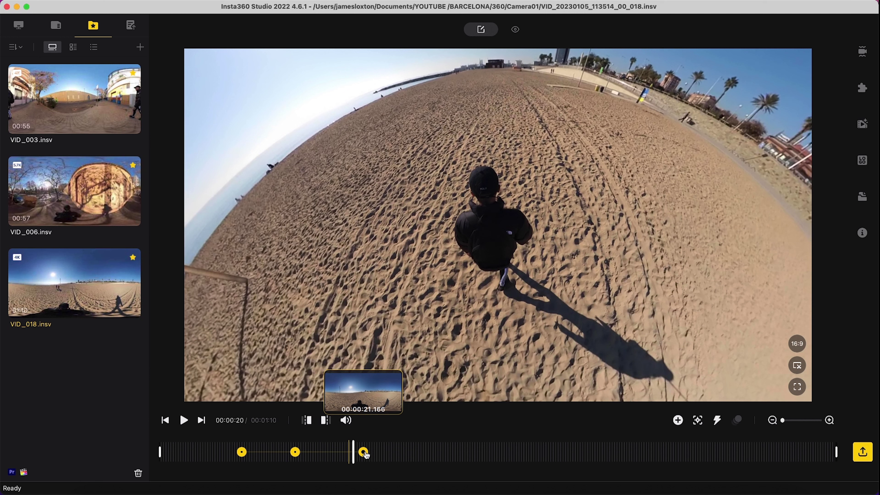
pyautogui.click(364, 452)
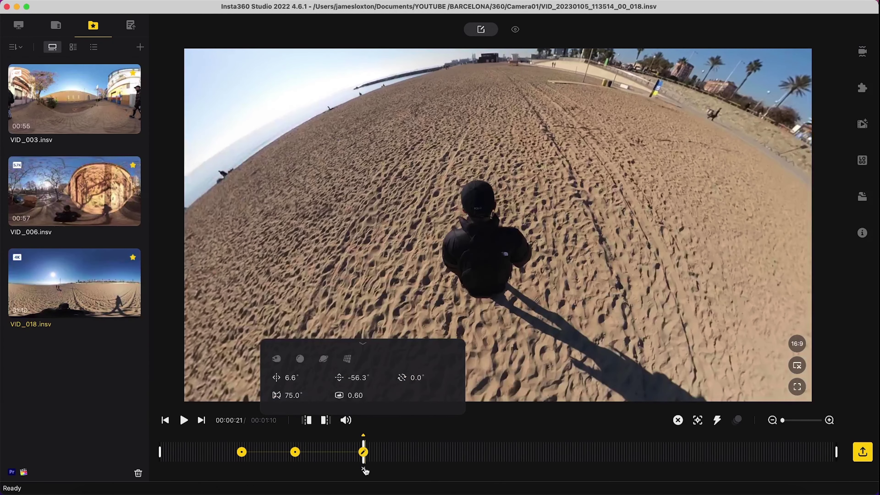
pyautogui.click(363, 469)
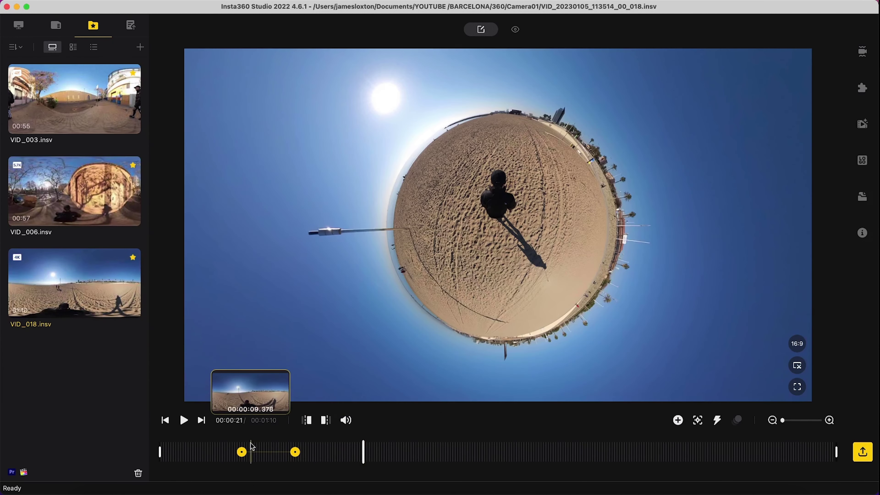
# Play back the remaining tiny planet transition starting near the first keyframe.
pyautogui.click(288, 443)
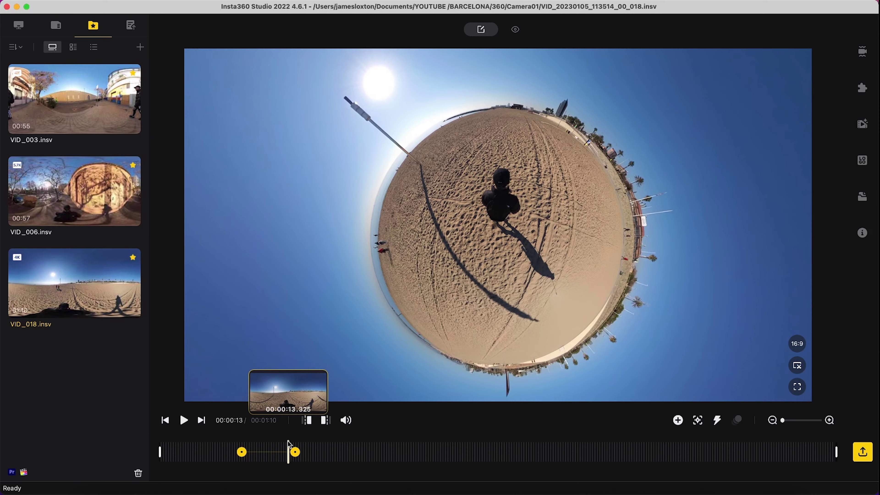
pyautogui.click(245, 442)
pyautogui.press('space')
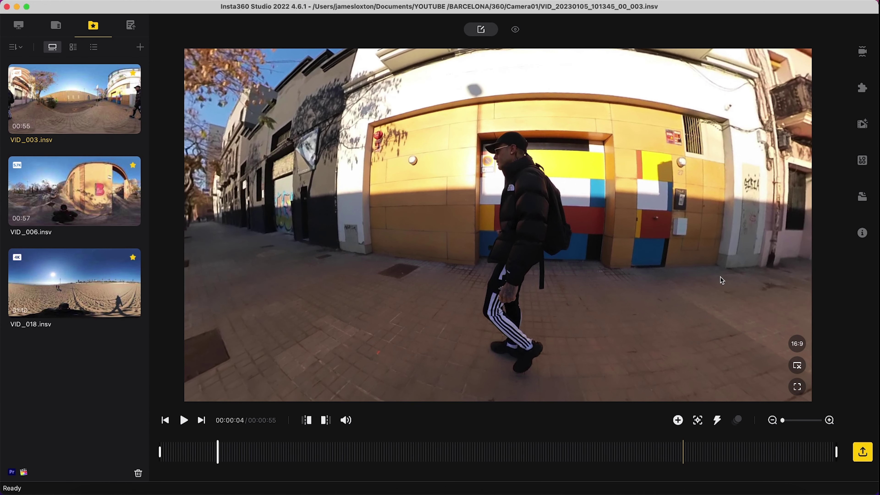
# Add a keyframe at 4 seconds in VID_003.insv with the Tiny Planet view, trying a 283° roll and resetting it to 0°.
pyautogui.click(678, 420)
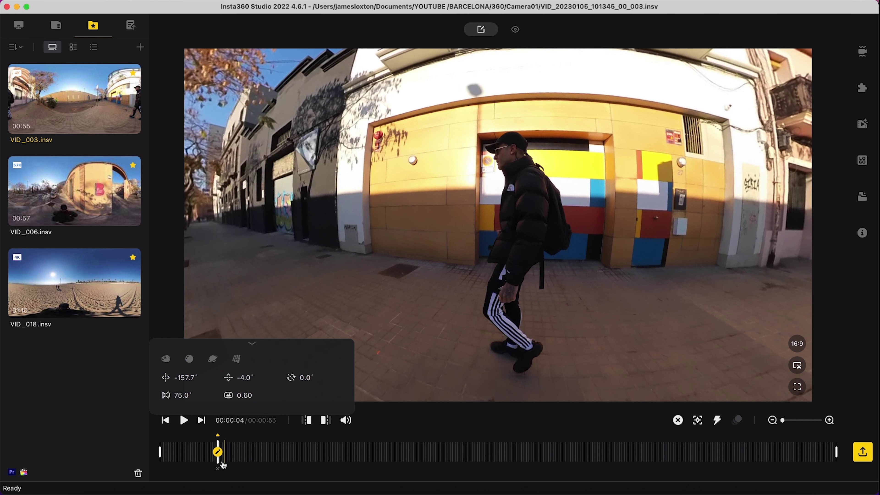
pyautogui.click(213, 363)
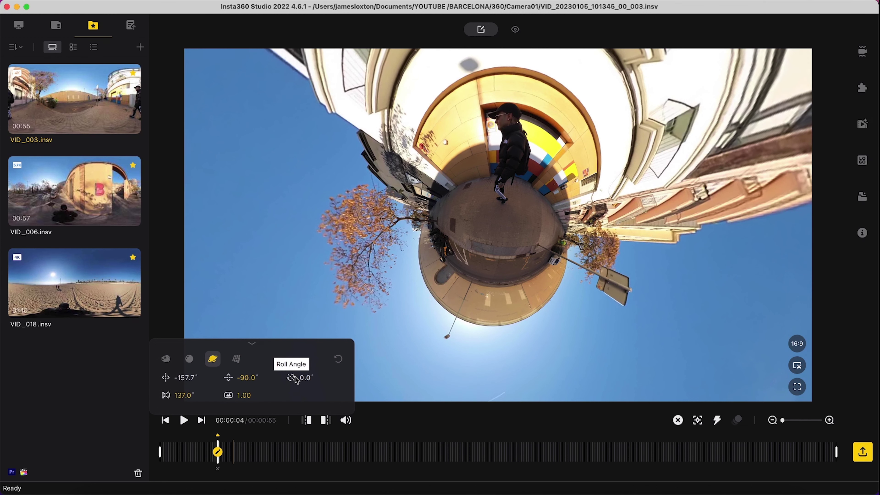
pyautogui.moveTo(300, 376); pyautogui.dragTo(450, 383)
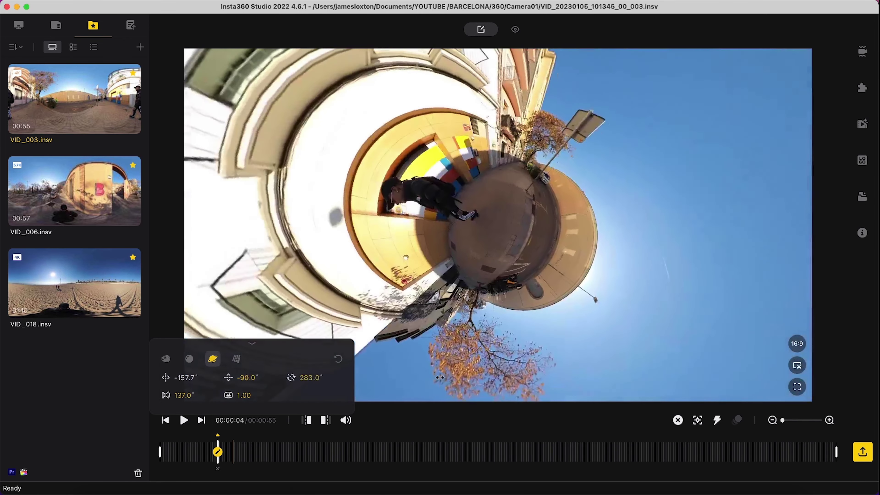
pyautogui.click(337, 359)
pyautogui.click(213, 358)
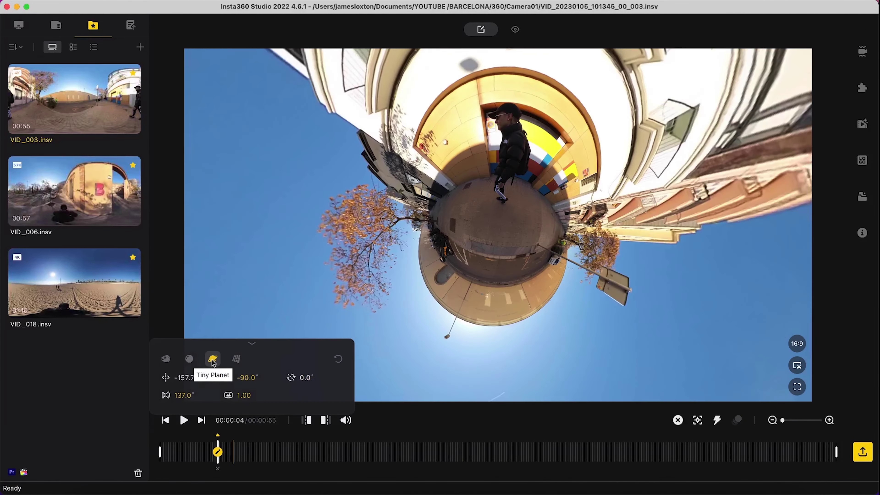
# Add a second Tiny Planet keyframe at 10 seconds and set its roll angle to 1x -14.7°.
pyautogui.click(285, 451)
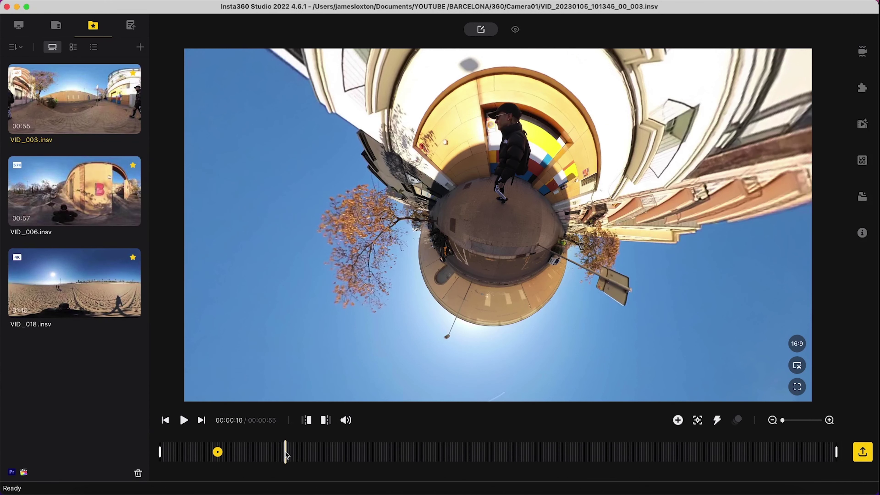
pyautogui.click(679, 419)
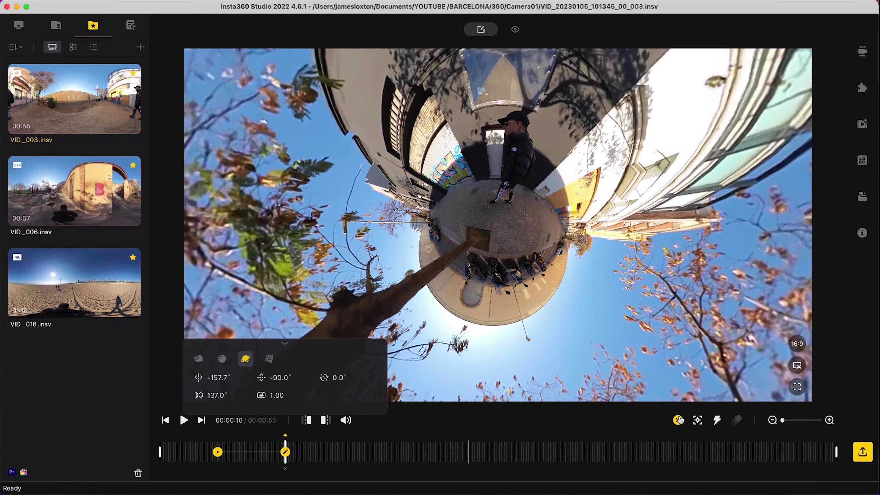
pyautogui.moveTo(332, 378); pyautogui.dragTo(162, 374)
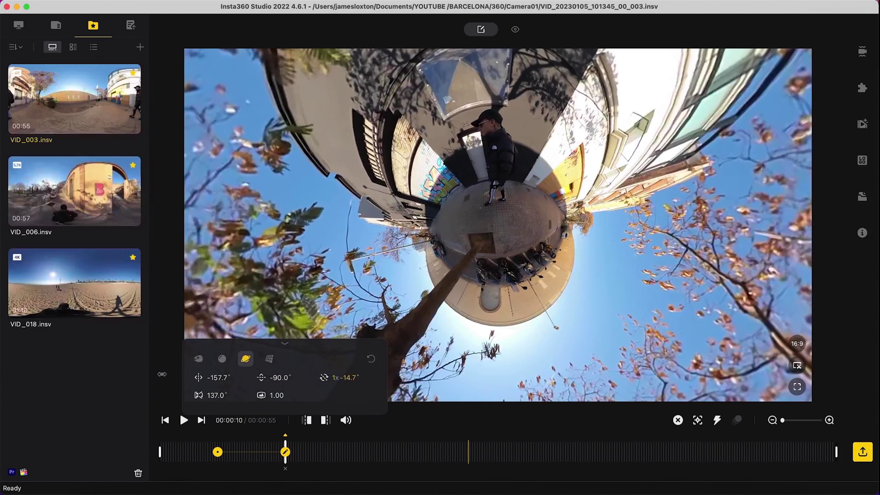
# Play back the rotating tiny planet effect from the first keyframe of the street clip.
pyautogui.click(222, 445)
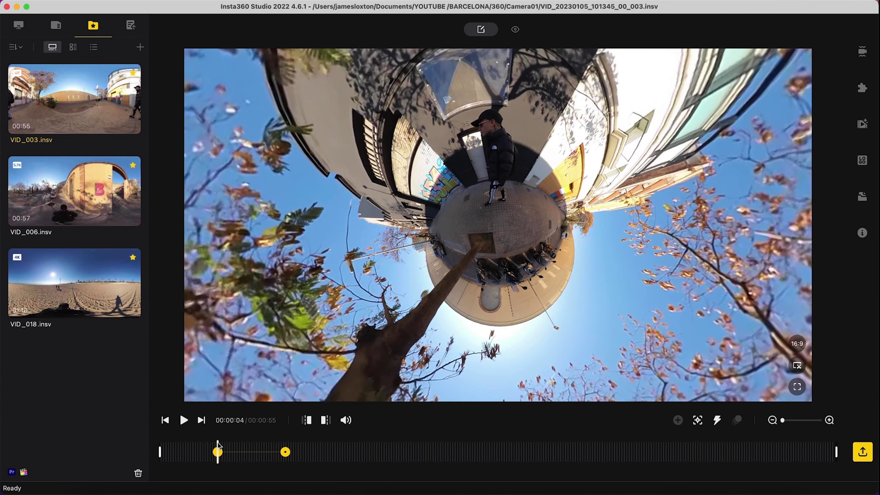
pyautogui.press('space')
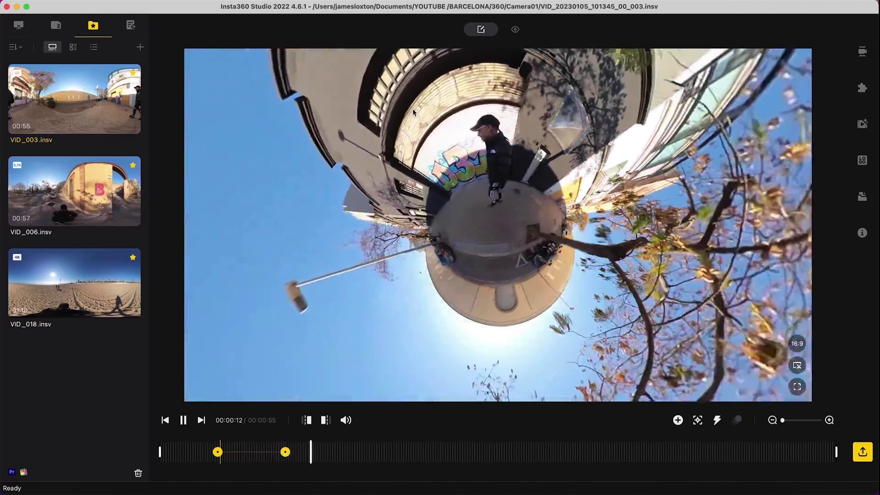
pyautogui.press('space')
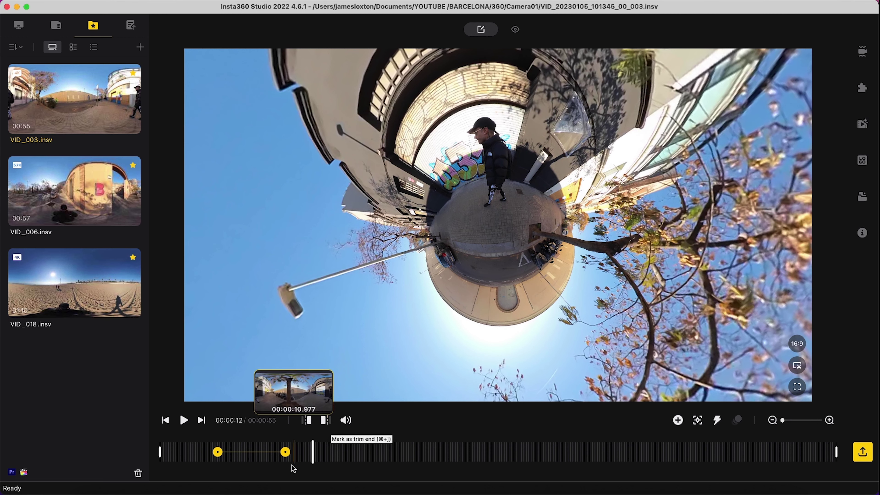
# Replace the 10-second keyframe with an inverted tunnel view at -180.4° pan, 58.2° tilt and 0.0° roll.
pyautogui.click(285, 452)
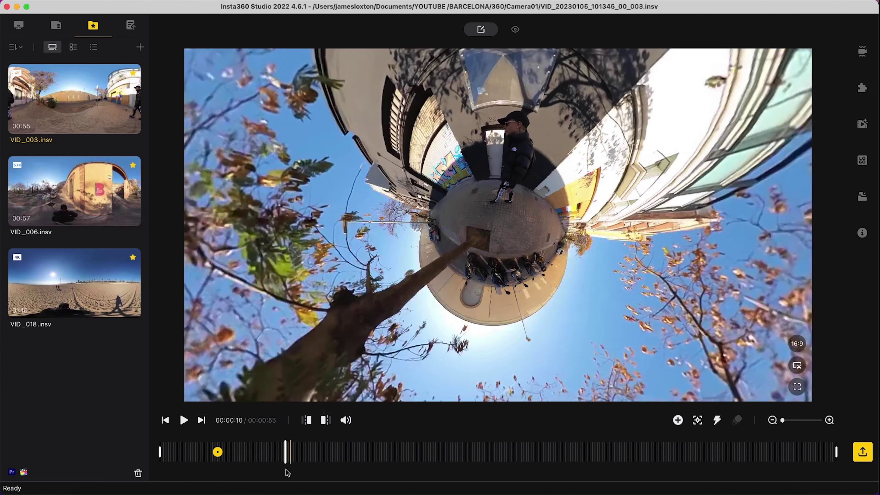
pyautogui.moveTo(526, 139); pyautogui.dragTo(531, 229)
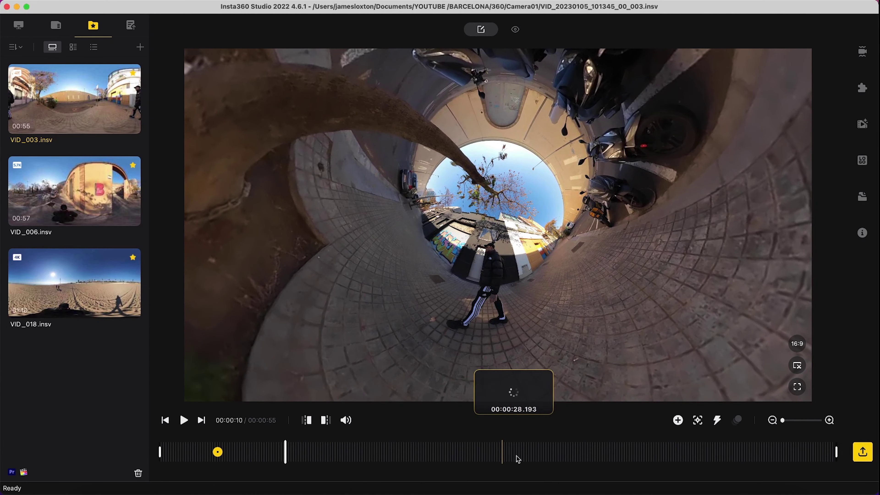
pyautogui.click(678, 420)
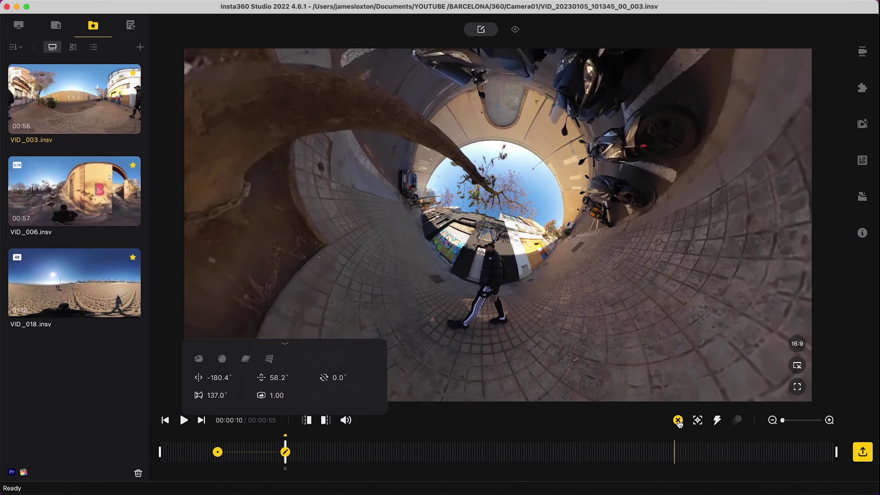
# Play back the tiny planet to tunnel transition from the first keyframe.
pyautogui.click(219, 445)
pyautogui.press('space')
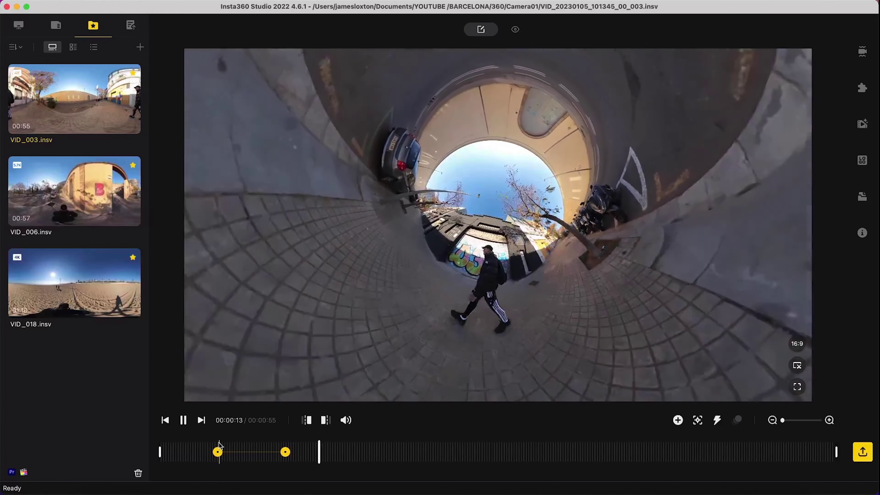
pyautogui.press('space')
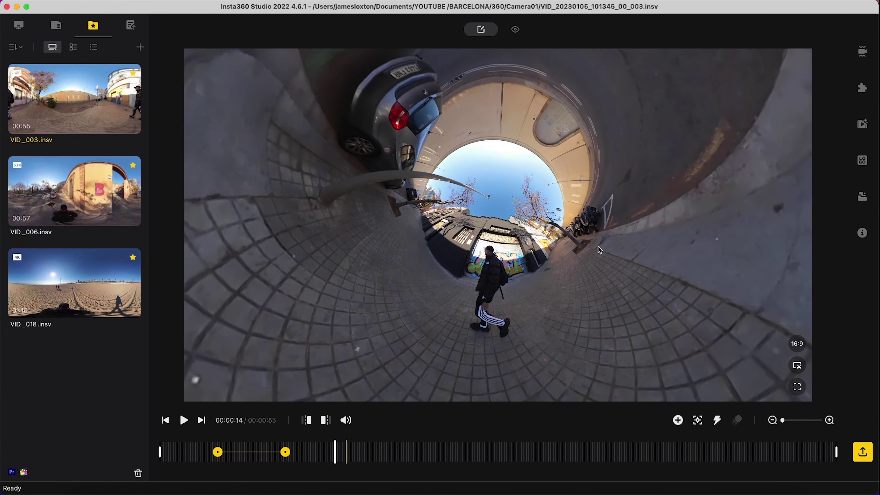
# Add a keyframe at 16 seconds in the tunnel view and set its roll angle to 1x 10.0°.
pyautogui.click(356, 451)
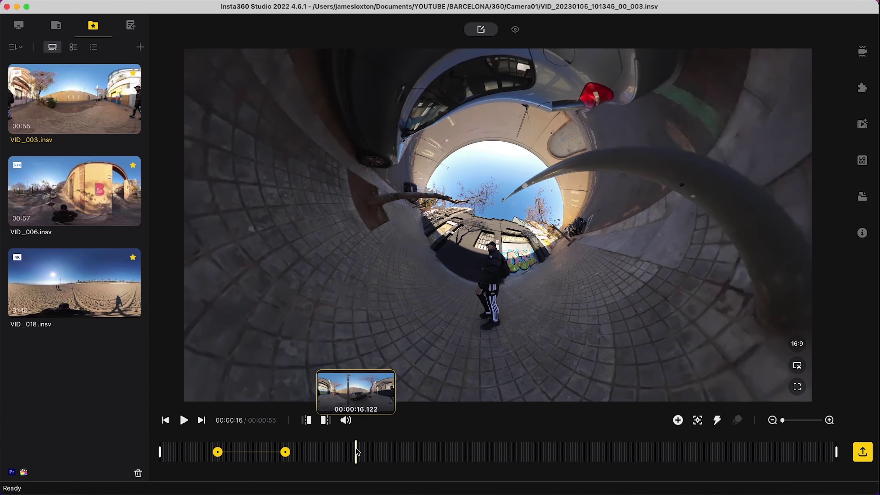
pyautogui.click(678, 420)
pyautogui.moveTo(408, 378); pyautogui.dragTo(588, 410)
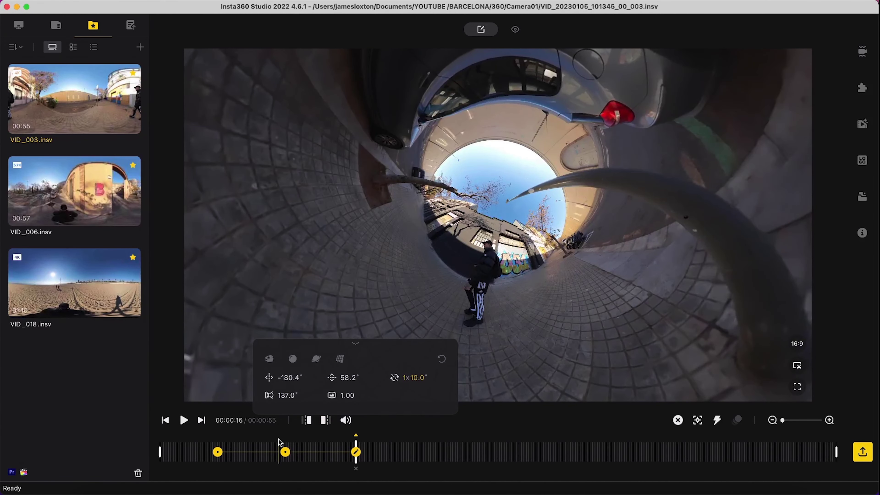
# Play from the 10-second keyframe to 22 seconds and add a tiny planet keyframe there with -170.5° pan and -75.7° tilt.
pyautogui.click(284, 443)
pyautogui.press('space')
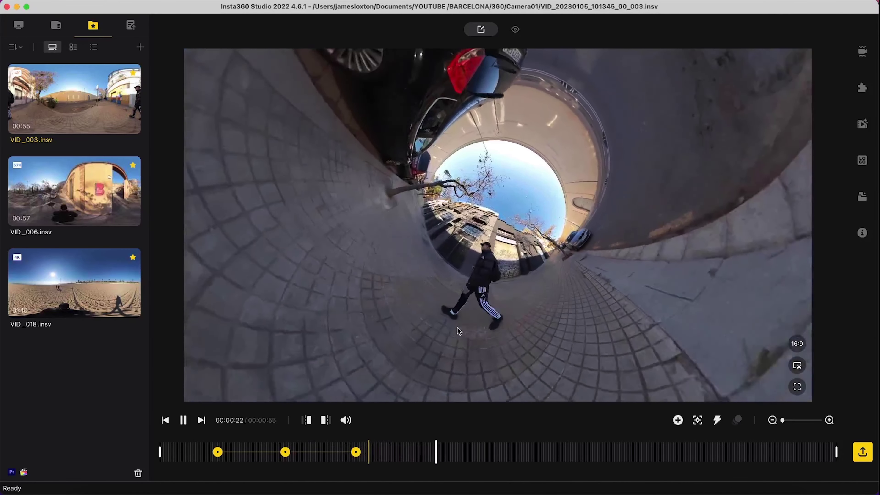
pyautogui.press('space')
pyautogui.click(677, 420)
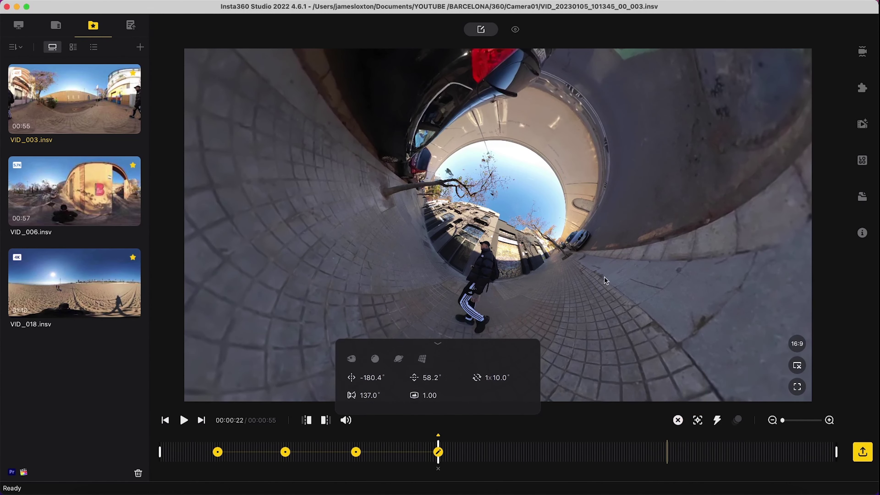
pyautogui.moveTo(567, 220); pyautogui.dragTo(569, 162)
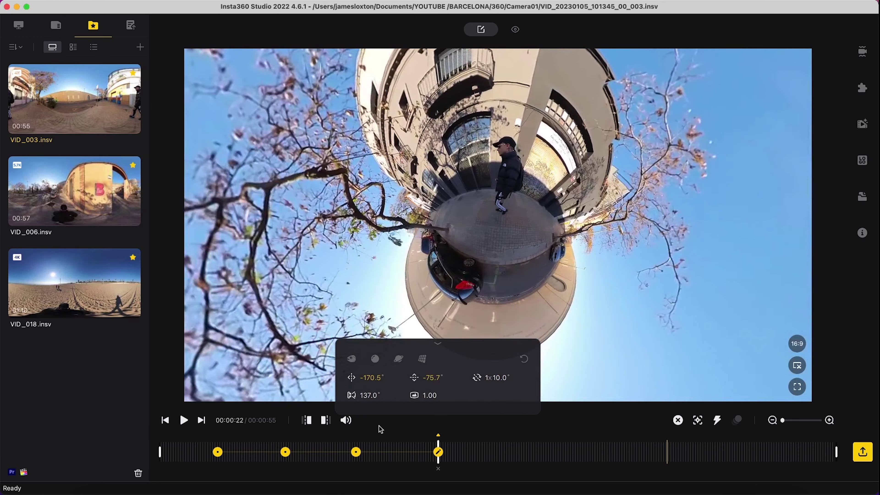
# Play back the transition into the last tiny planet keyframe, starting just before the 16-second keyframe.
pyautogui.click(346, 440)
pyautogui.press('space')
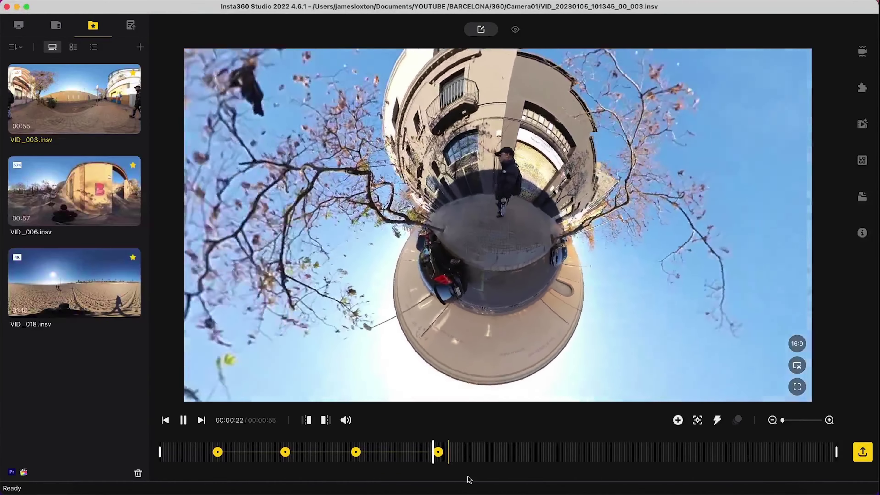
pyautogui.press('space')
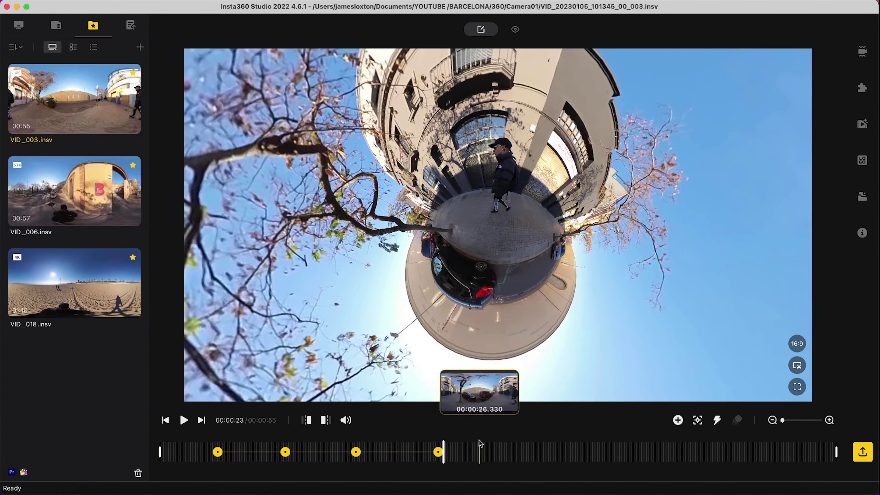
# Trim the clip to start just before the first keyframe and end just after the last keyframe.
pyautogui.moveTo(160, 451); pyautogui.dragTo(210, 451)
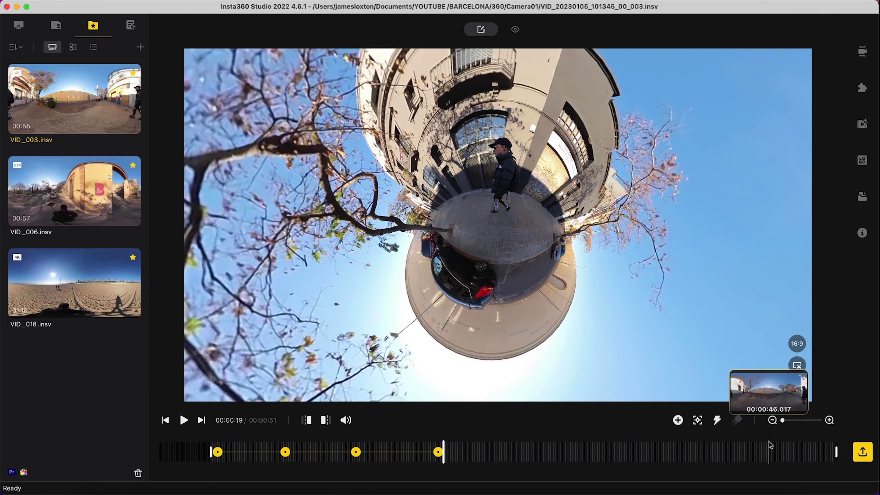
pyautogui.moveTo(836, 451); pyautogui.dragTo(450, 444)
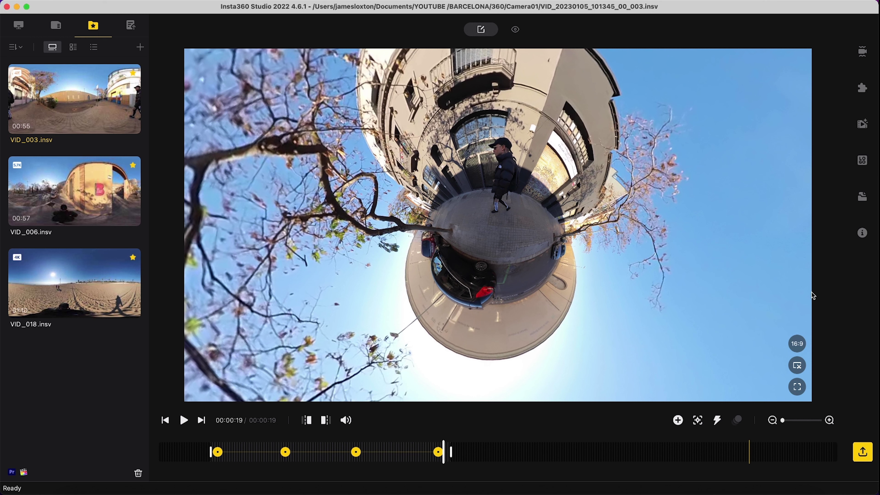
# Open the export settings for the reframed video and review the frame rate options, keeping 59.94 fps.
pyautogui.click(861, 450)
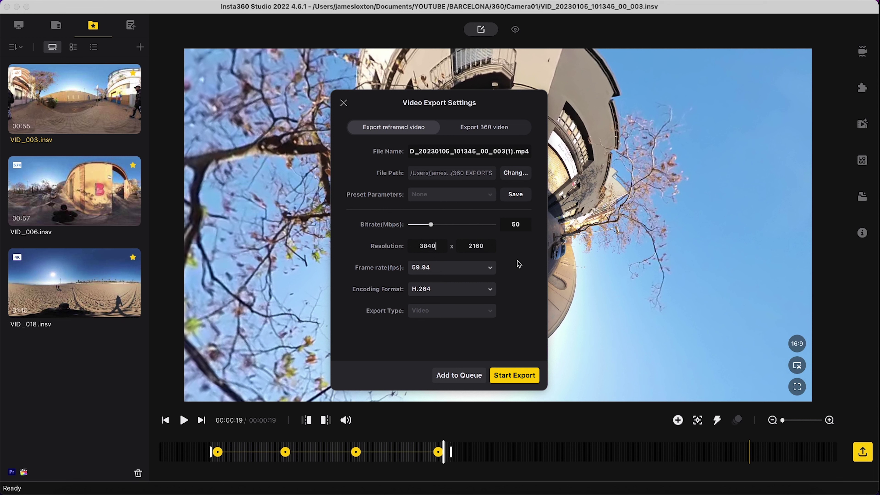
pyautogui.click(492, 267)
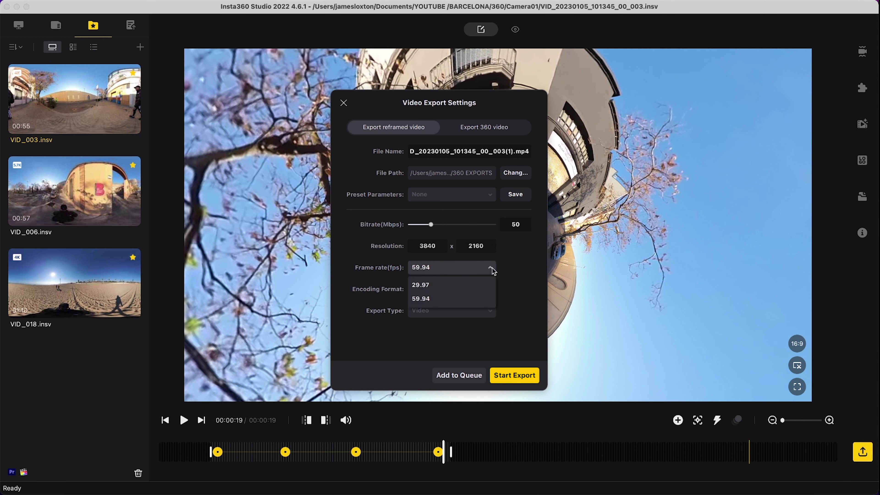
pyautogui.click(520, 290)
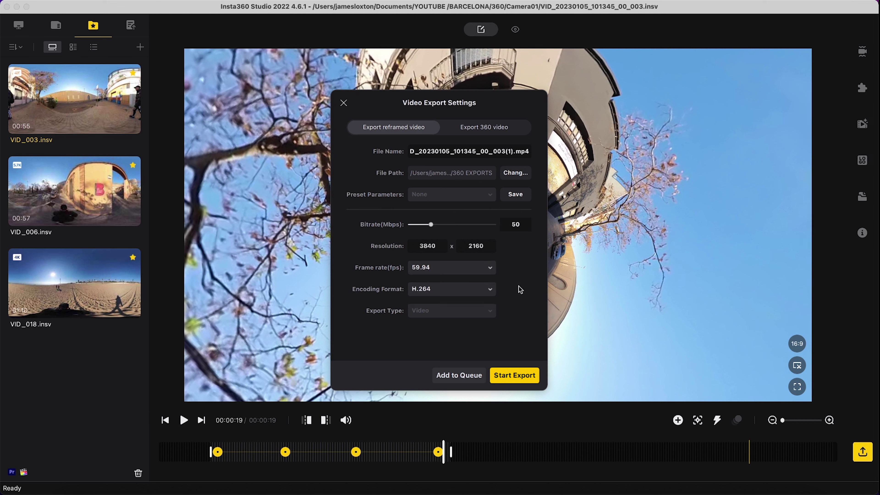